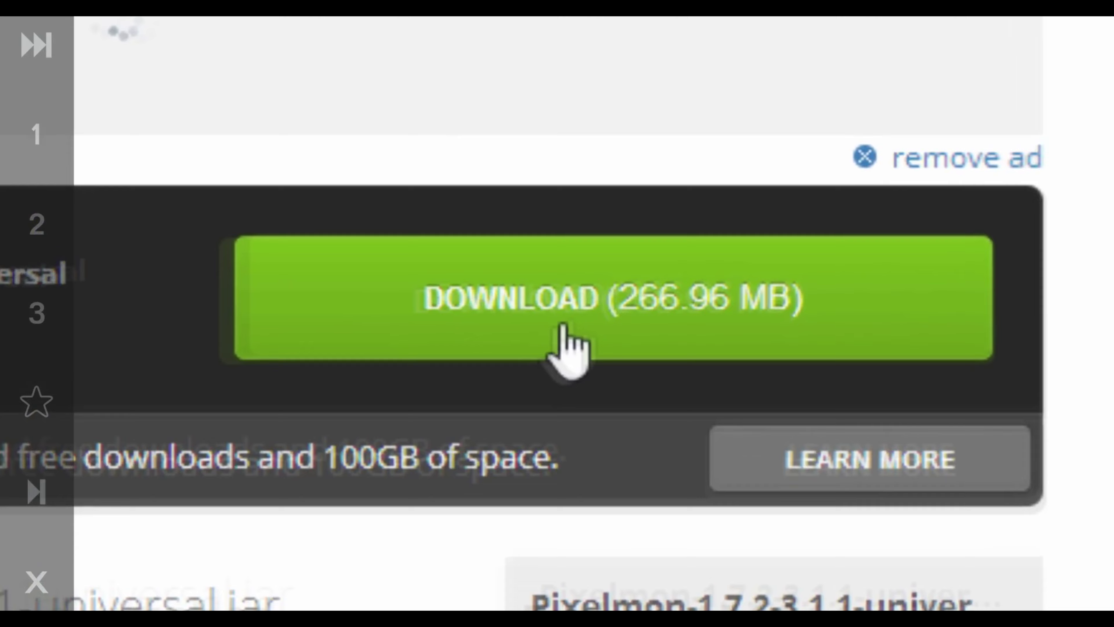
# Step: Download Pixelmon-1.7.2-3.1.1-universal.jar, dismiss the bet365 ad, keep the flagged file, and show all downloads
pyautogui.click(563, 327)
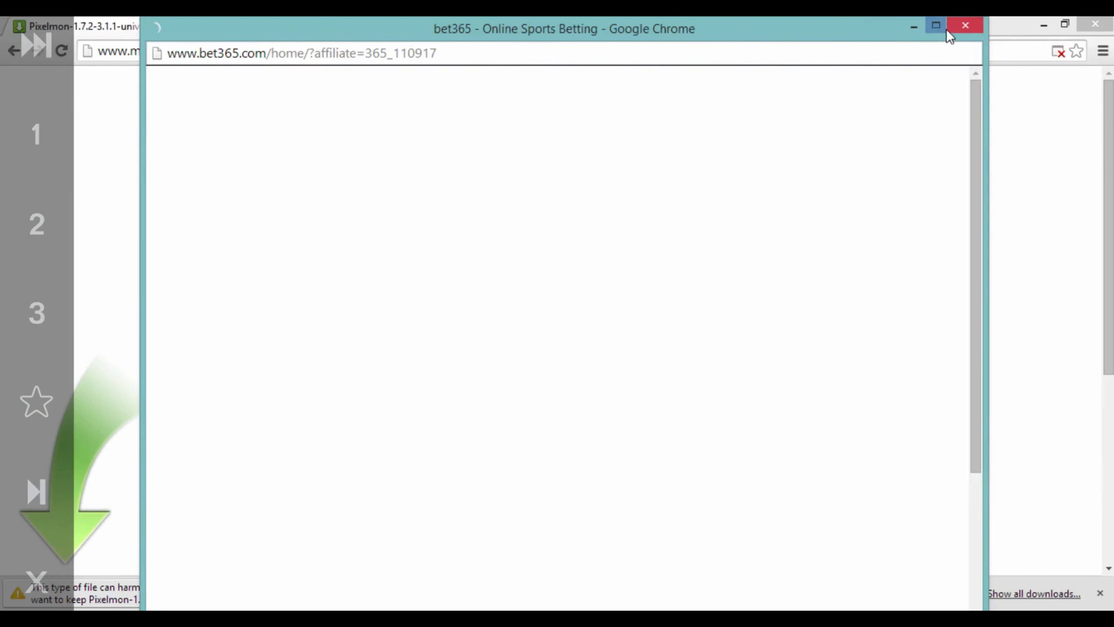
pyautogui.click(963, 27)
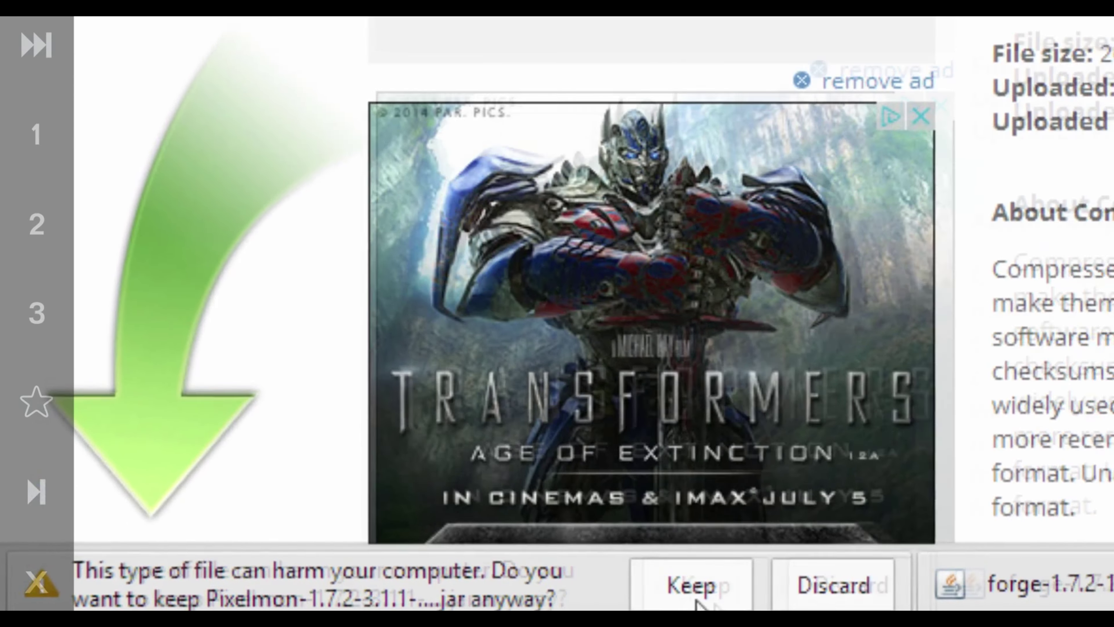
pyautogui.click(707, 586)
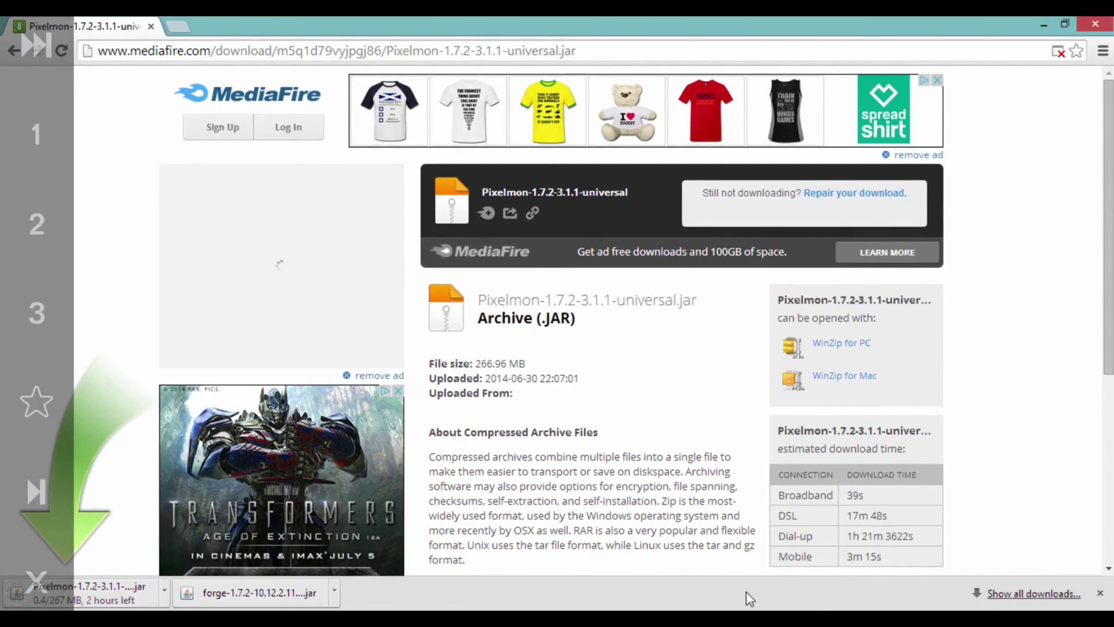
pyautogui.click(1028, 595)
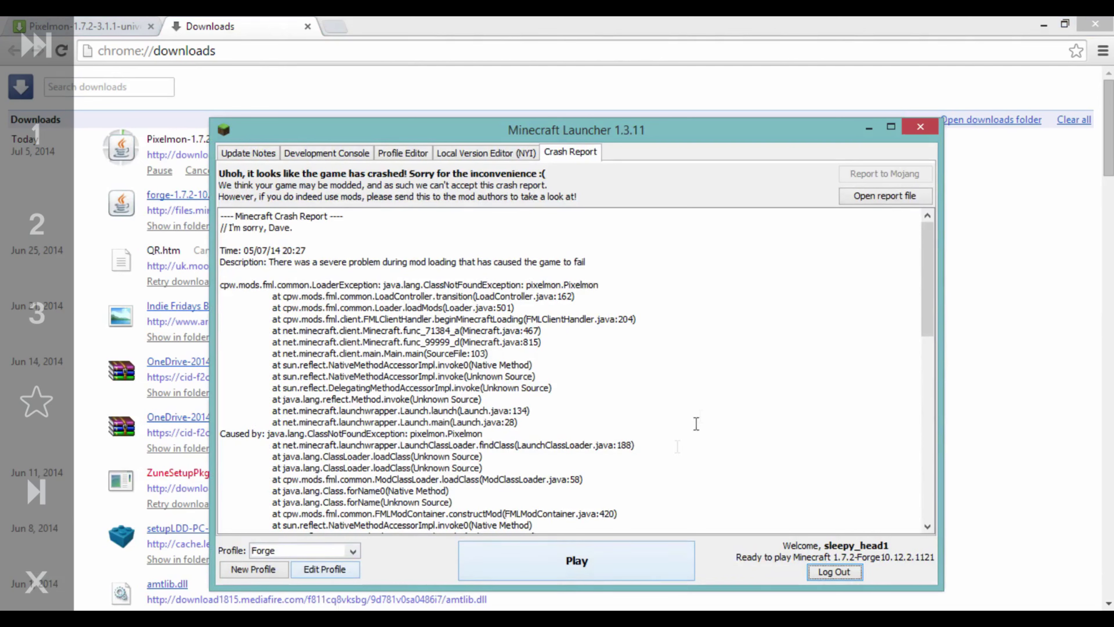
pyautogui.click(349, 576)
pyautogui.click(346, 571)
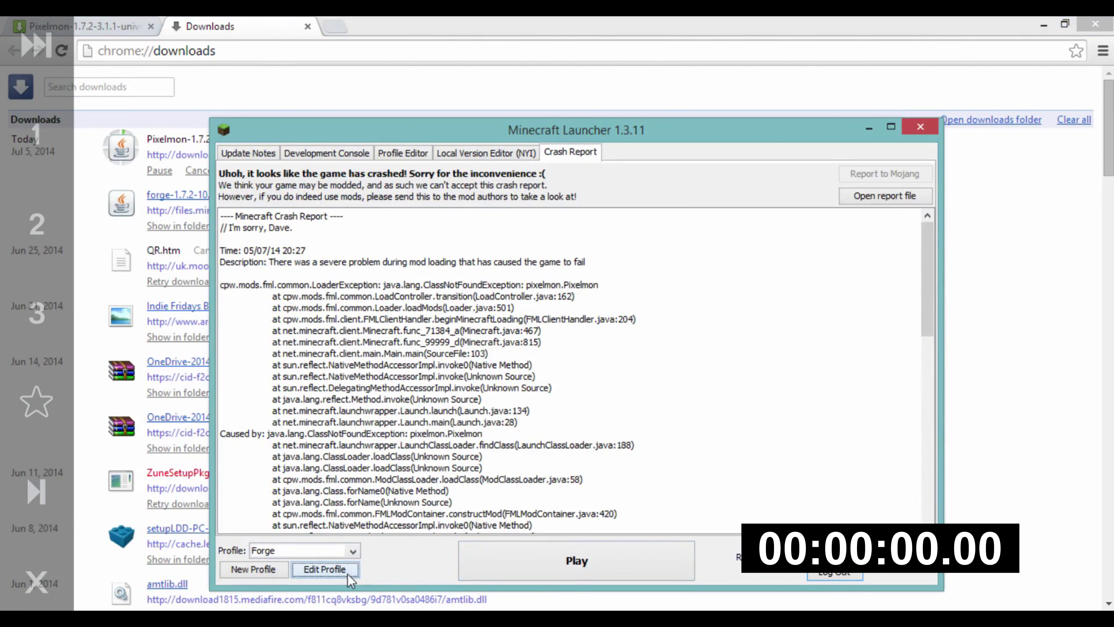
pyautogui.click(483, 254)
pyautogui.moveTo(714, 242); pyautogui.dragTo(529, 249)
pyautogui.hotkey('ctrl', 'c')
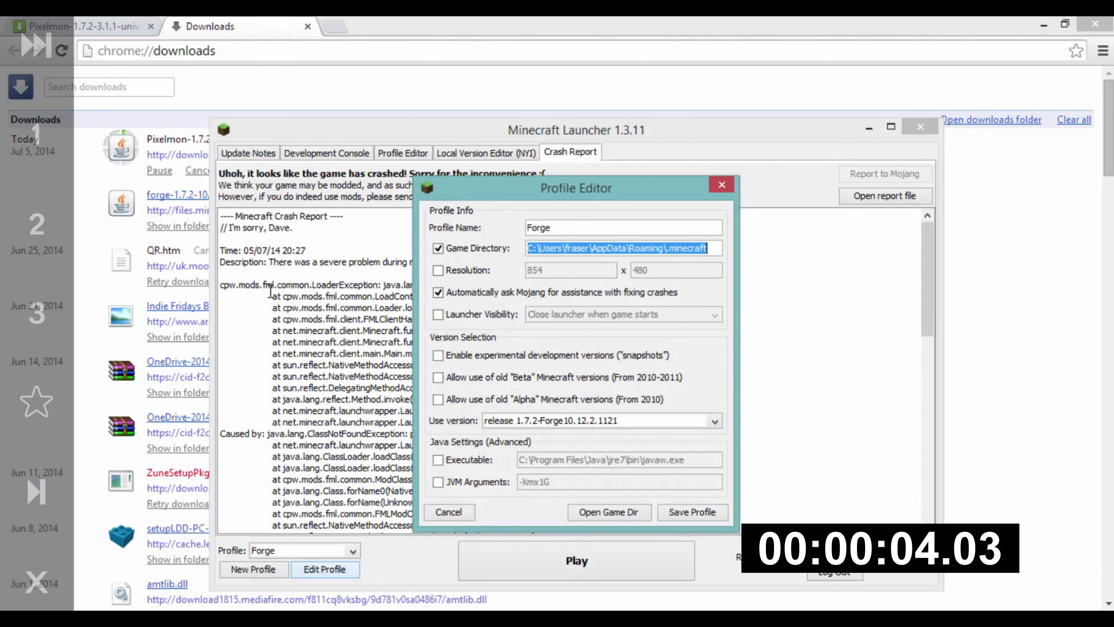
pyautogui.click(481, 256)
pyautogui.click(715, 188)
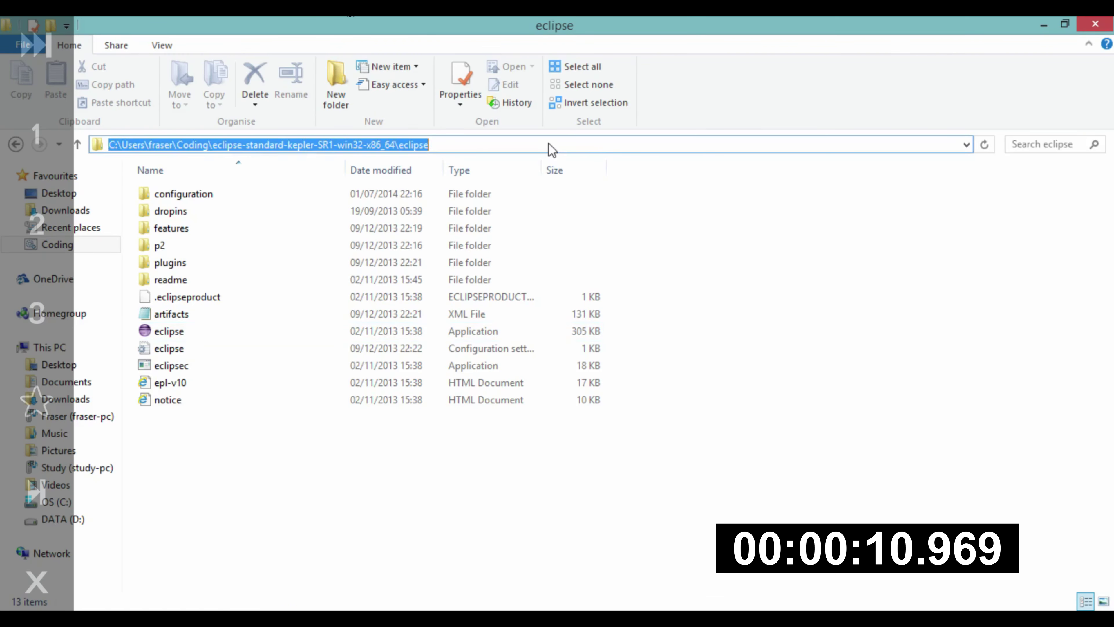
# Step: Go to the pasted .minecraft path, then duplicate the .minecraft folder within Roaming
pyautogui.click(549, 148)
pyautogui.hotkey('ctrl', 'v')
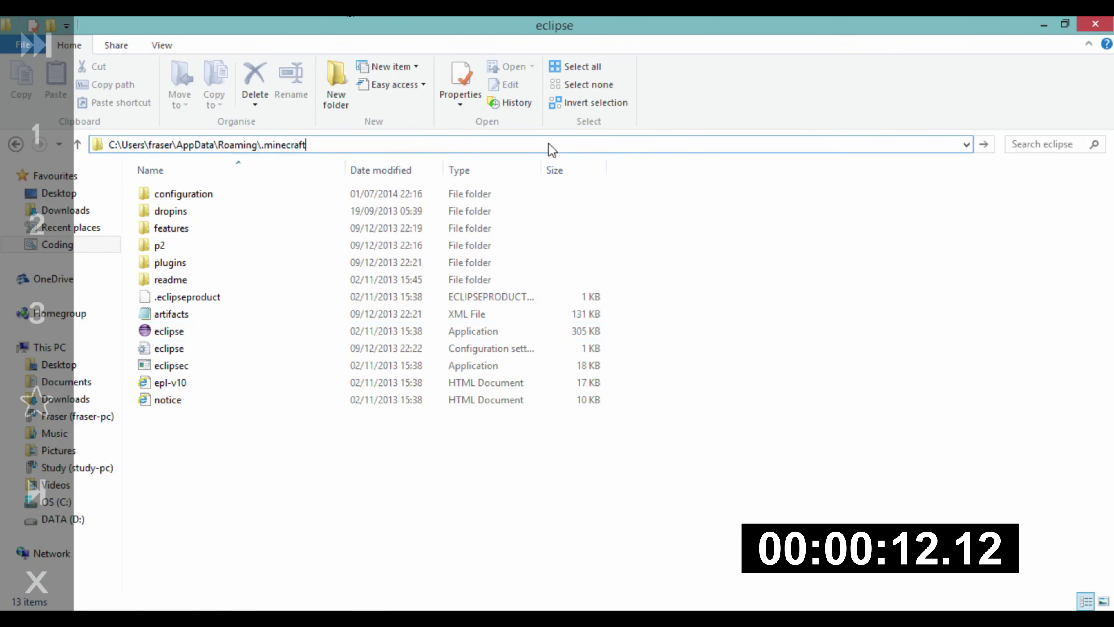
pyautogui.press('Return')
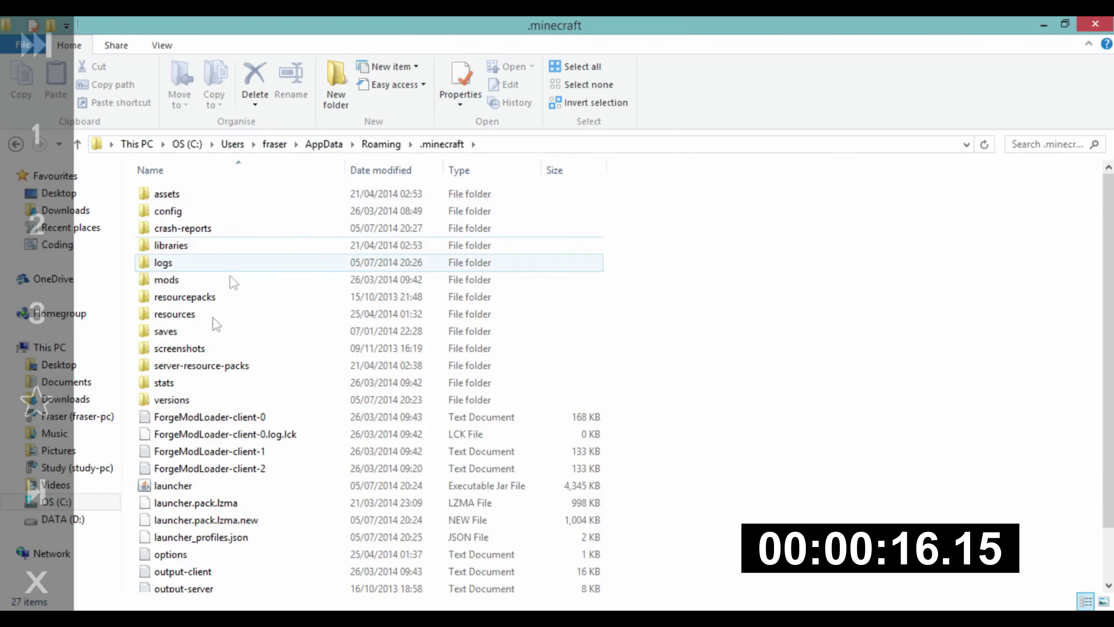
pyautogui.click(381, 144)
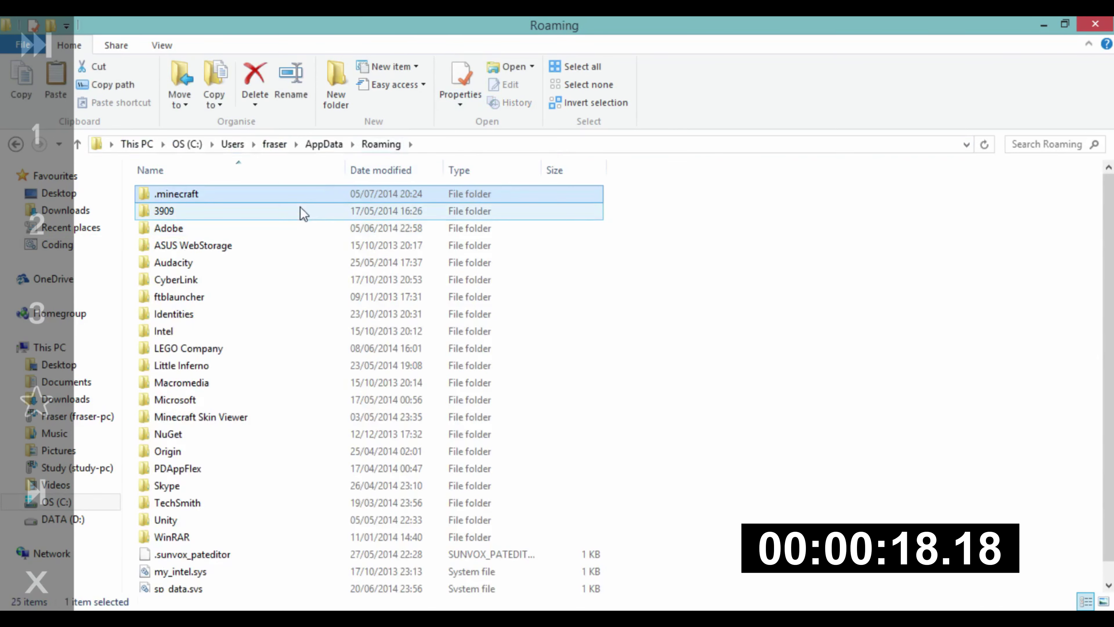
pyautogui.hotkey('ctrl', 'c')
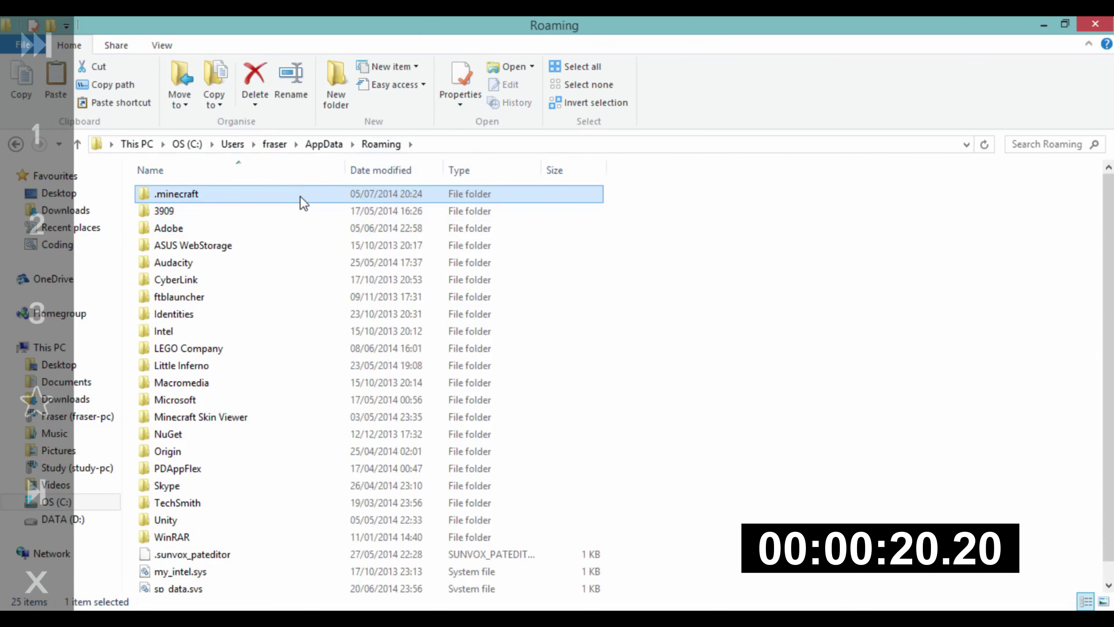
pyautogui.hotkey('ctrl', 'v')
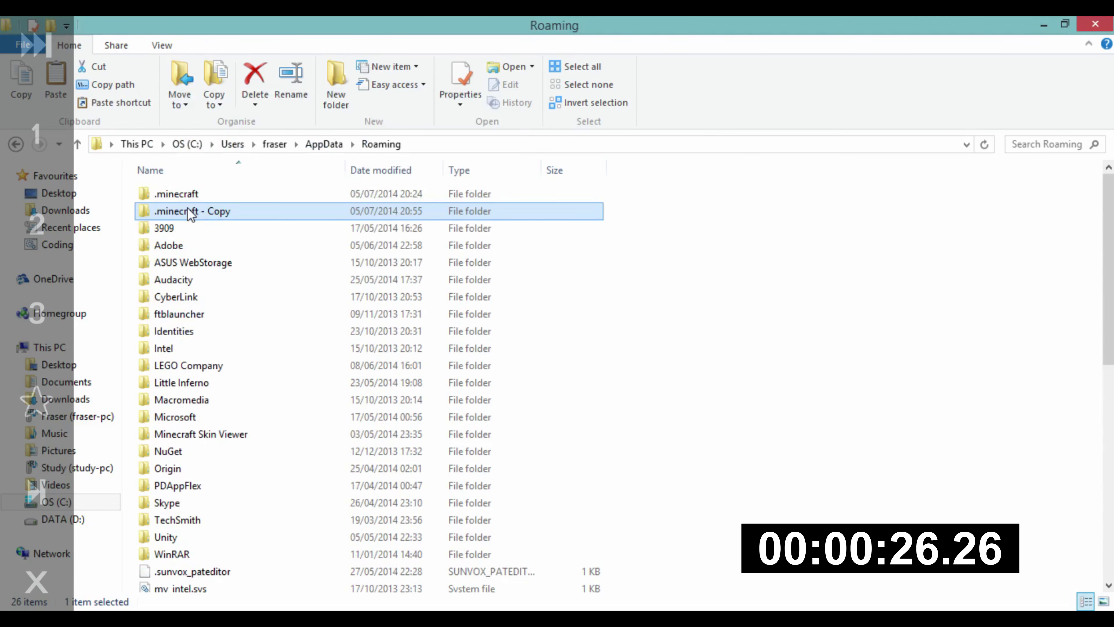
# Step: Rename the duplicate to '.minecraft - back up' and open it
pyautogui.click(190, 211)
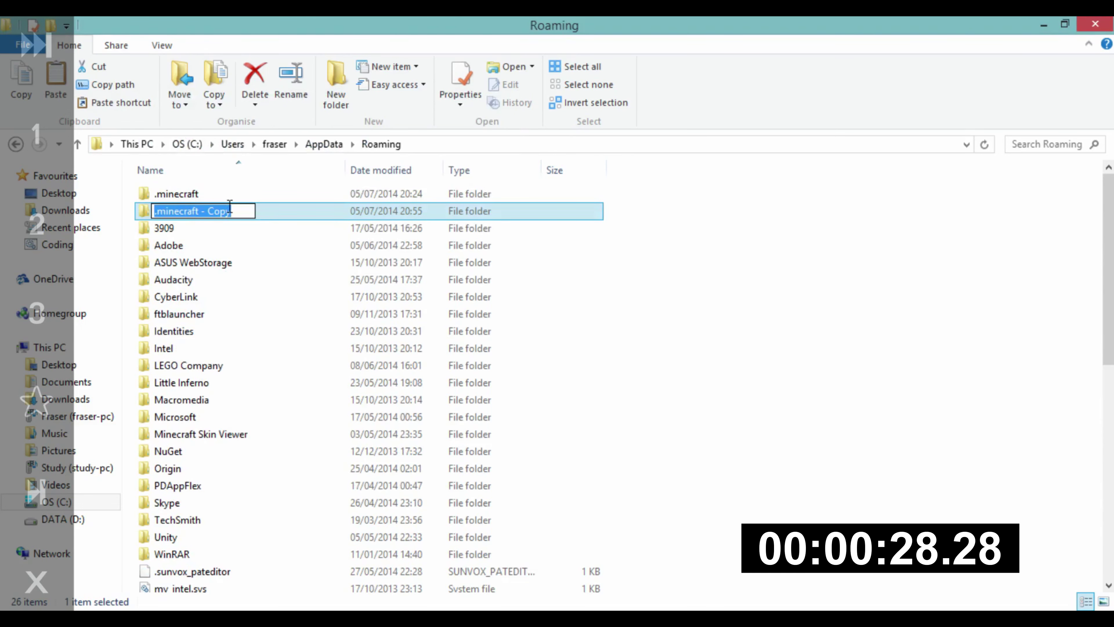
pyautogui.click(221, 212)
pyautogui.moveTo(253, 211); pyautogui.dragTo(209, 215)
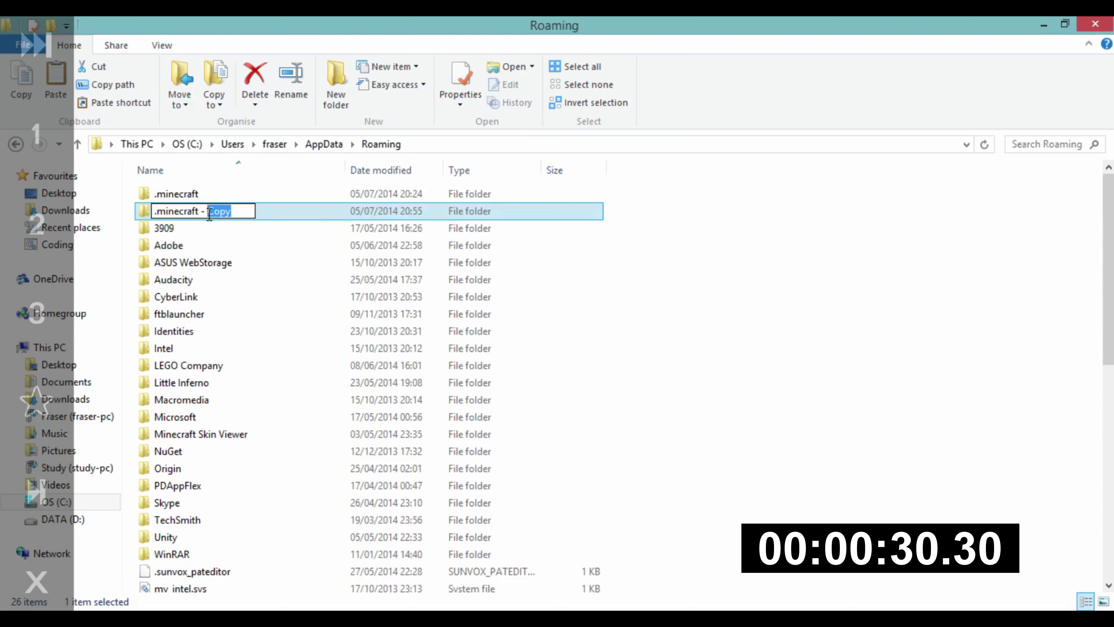
pyautogui.write('baack')
pyautogui.press('BackSpace')
pyautogui.press('BackSpace')
pyautogui.press('BackSpace')
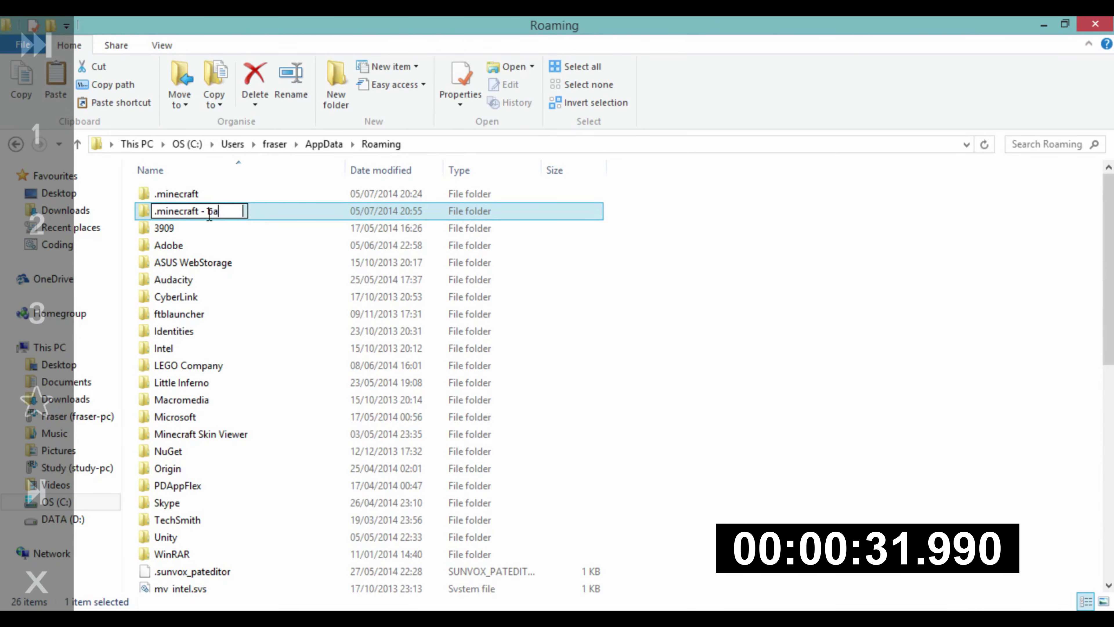
pyautogui.write('ck up')
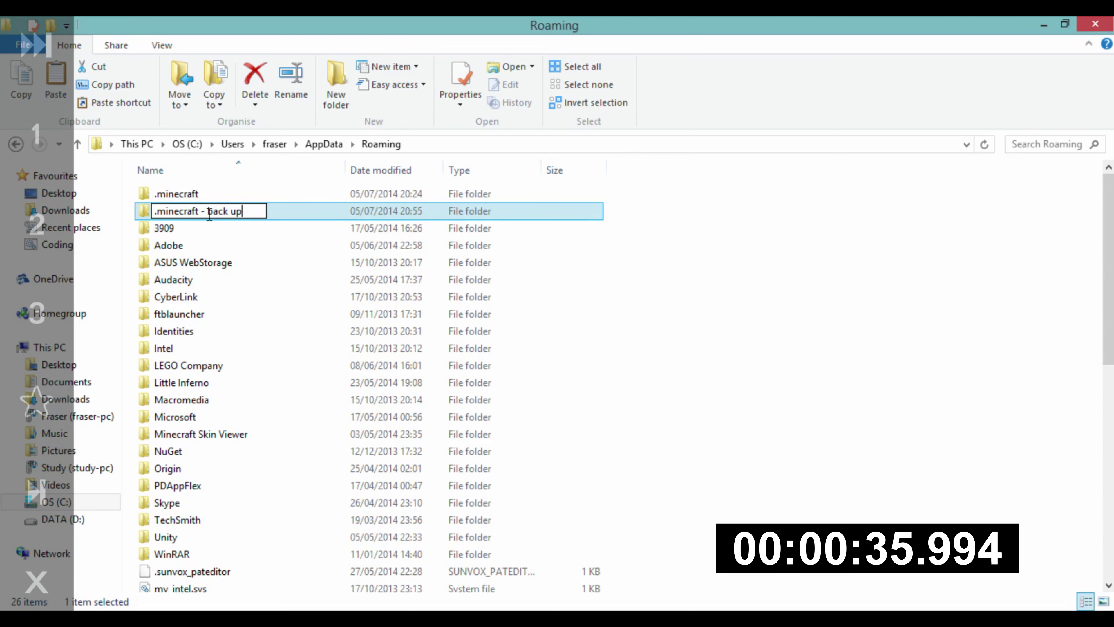
pyautogui.press('Return')
pyautogui.doubleClick(211, 213)
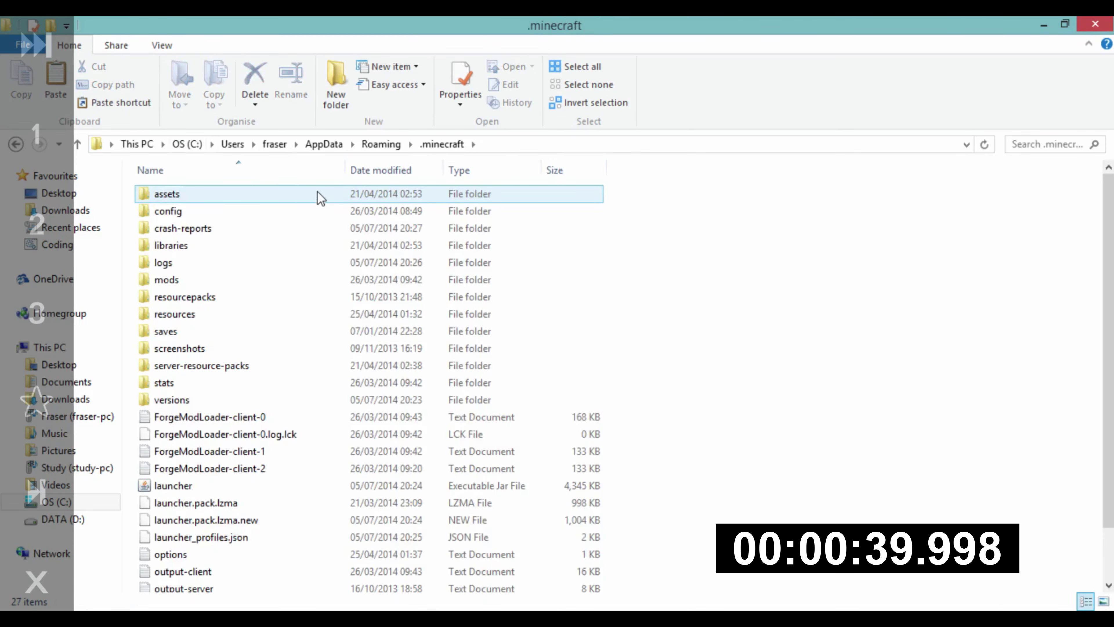
# Step: Select and delete everything inside .minecraft, dismissing the File In Use warning
pyautogui.hotkey('ctrl', 'a')
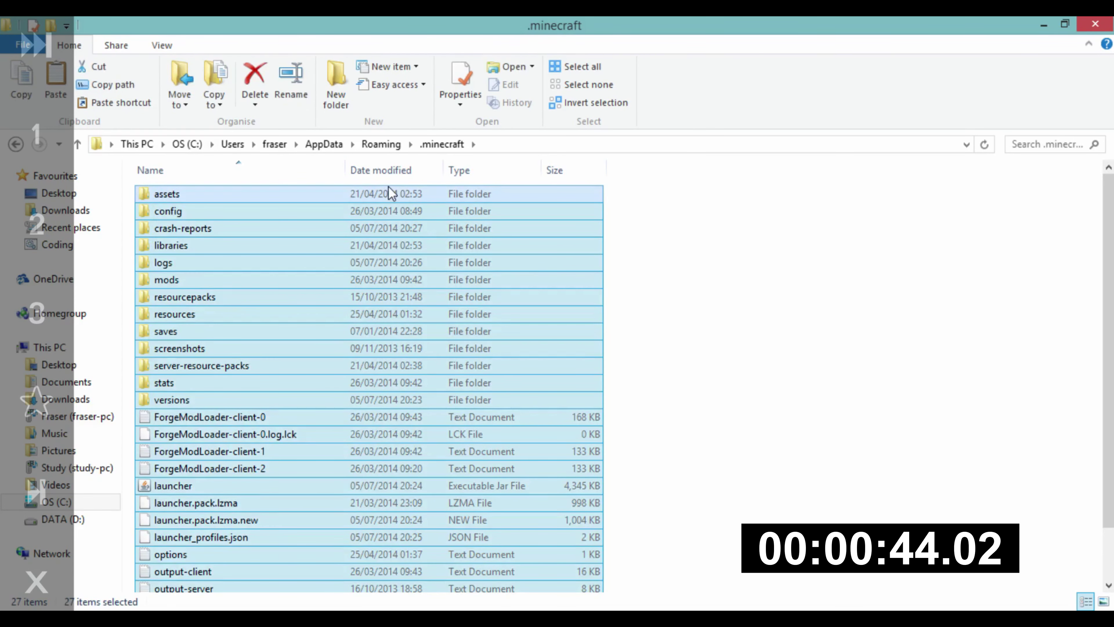
pyautogui.press('Delete')
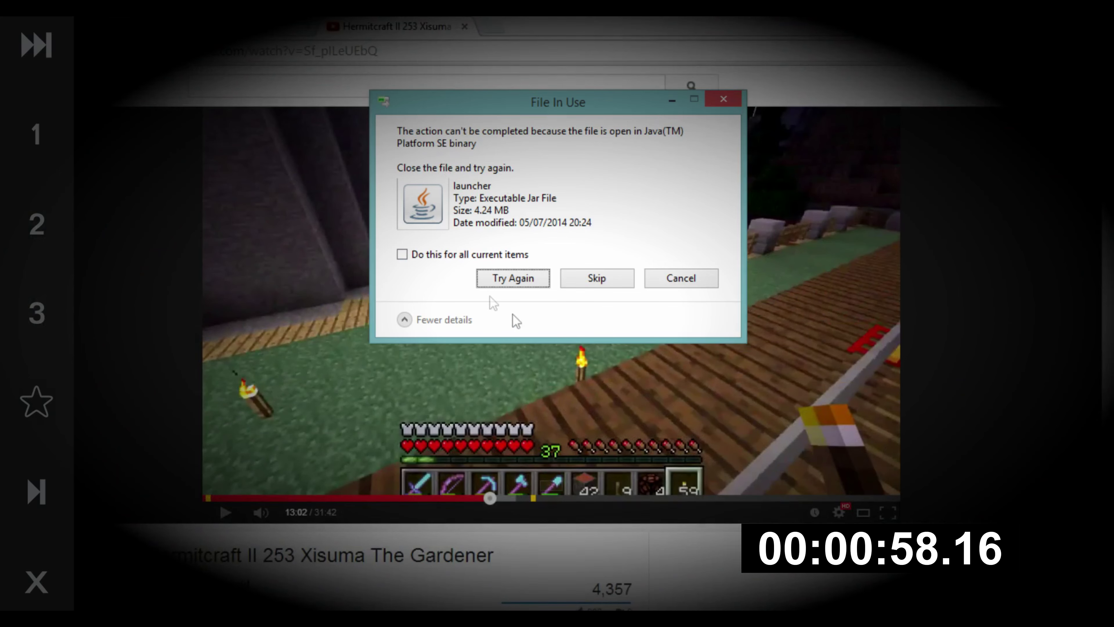
pyautogui.press('Return')
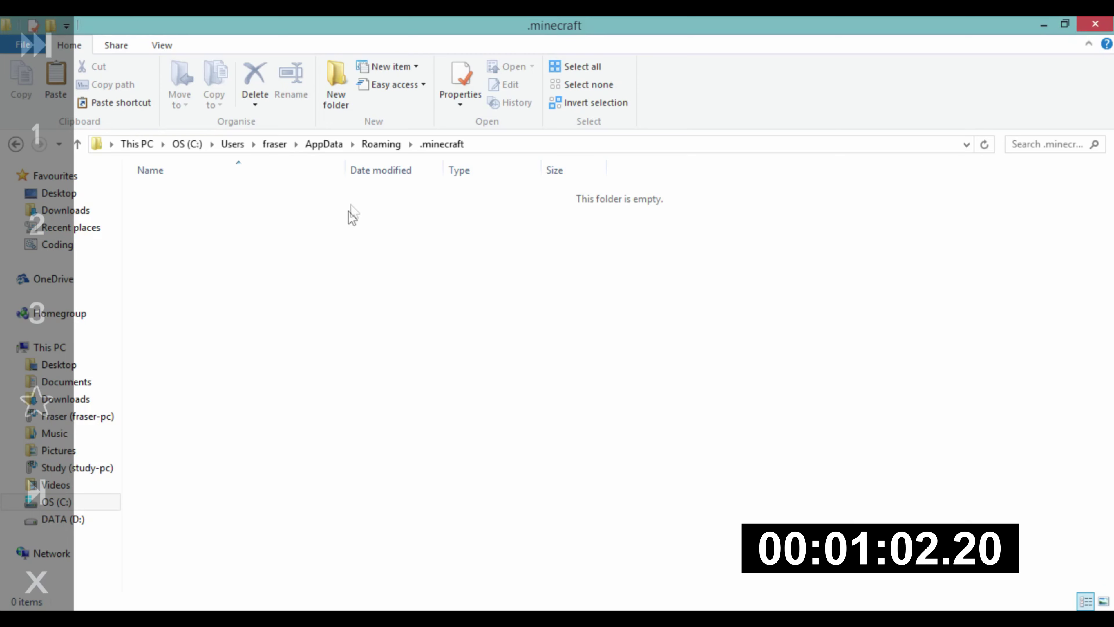
# Step: Check the '.minecraft - back up' contents, then run the launcher from the cleared .minecraft folder
pyautogui.click(387, 146)
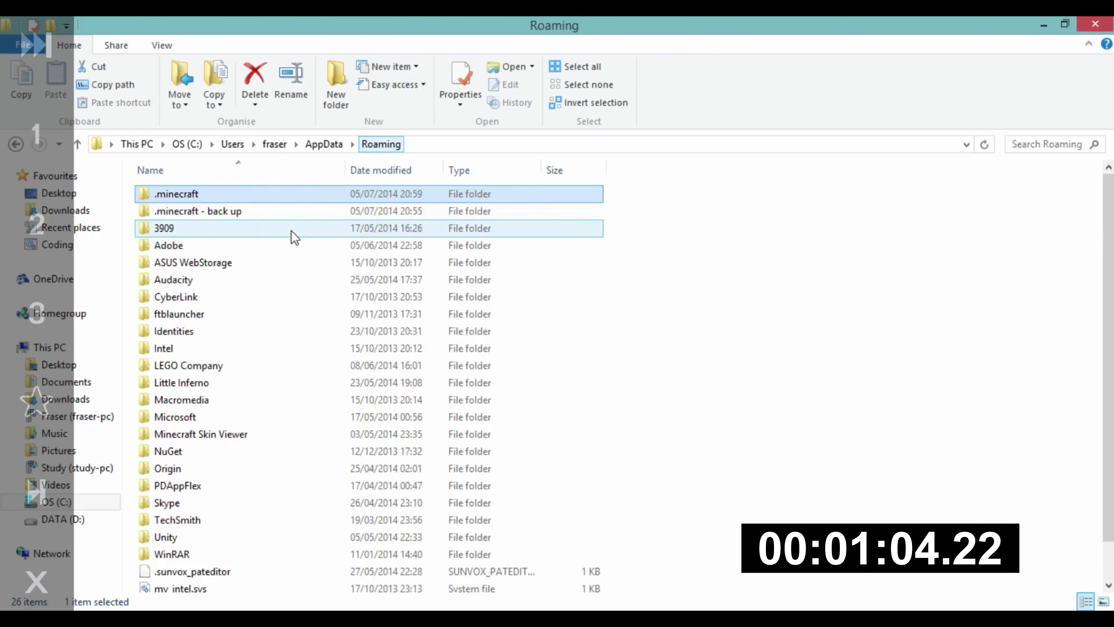
pyautogui.click(252, 213)
pyautogui.doubleClick(253, 214)
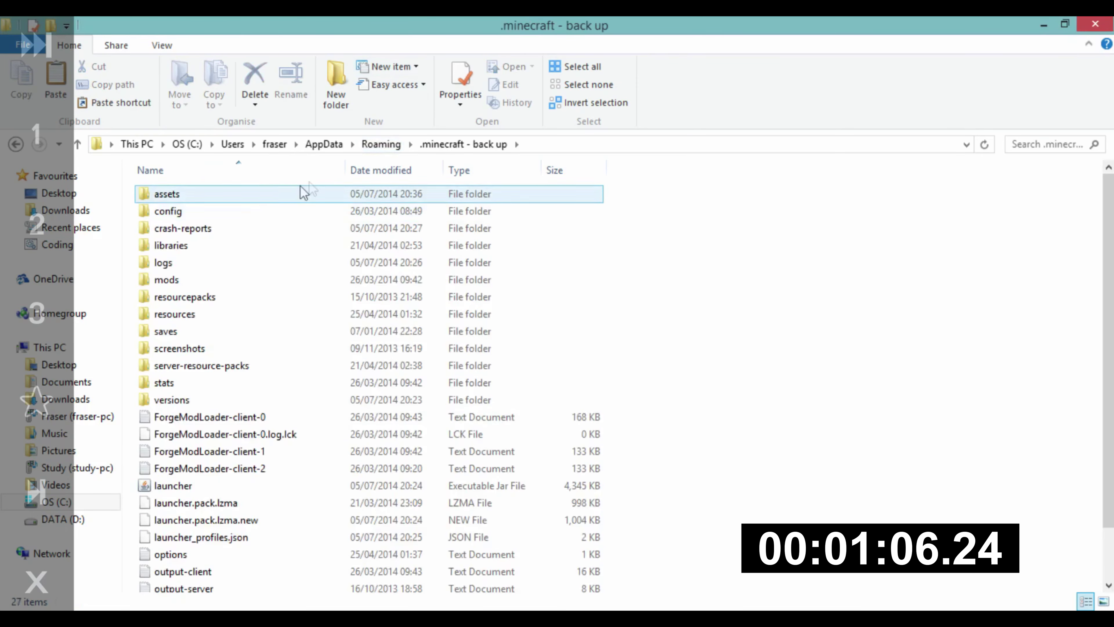
pyautogui.click(365, 147)
pyautogui.doubleClick(173, 210)
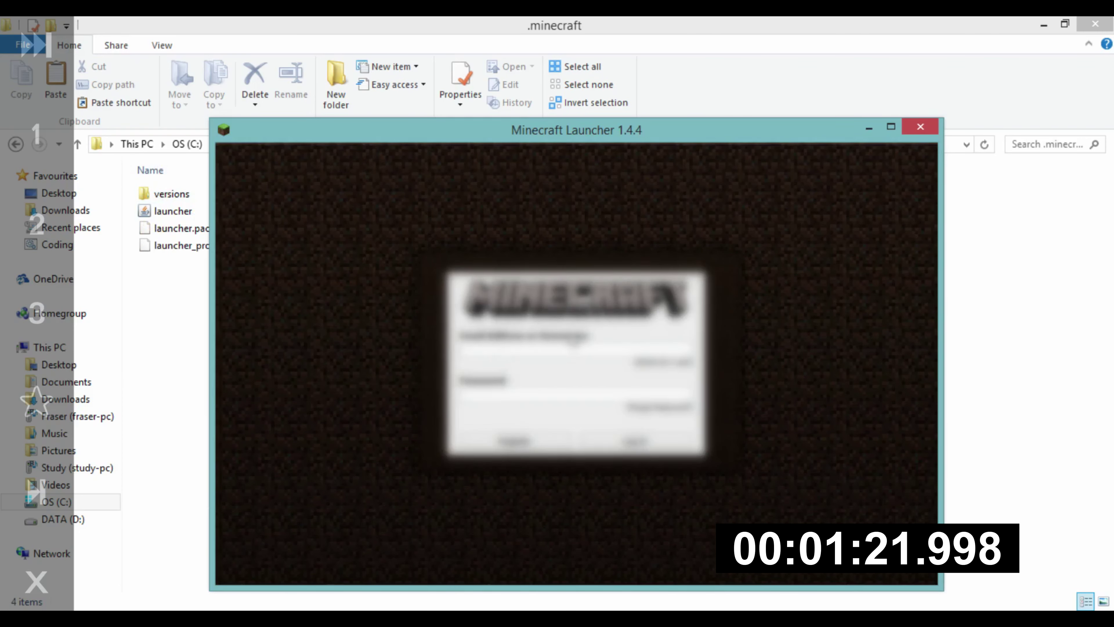
# Step: Enter the account username in Minecraft Launcher 1.4.4 and log in to start the game
pyautogui.click(564, 355)
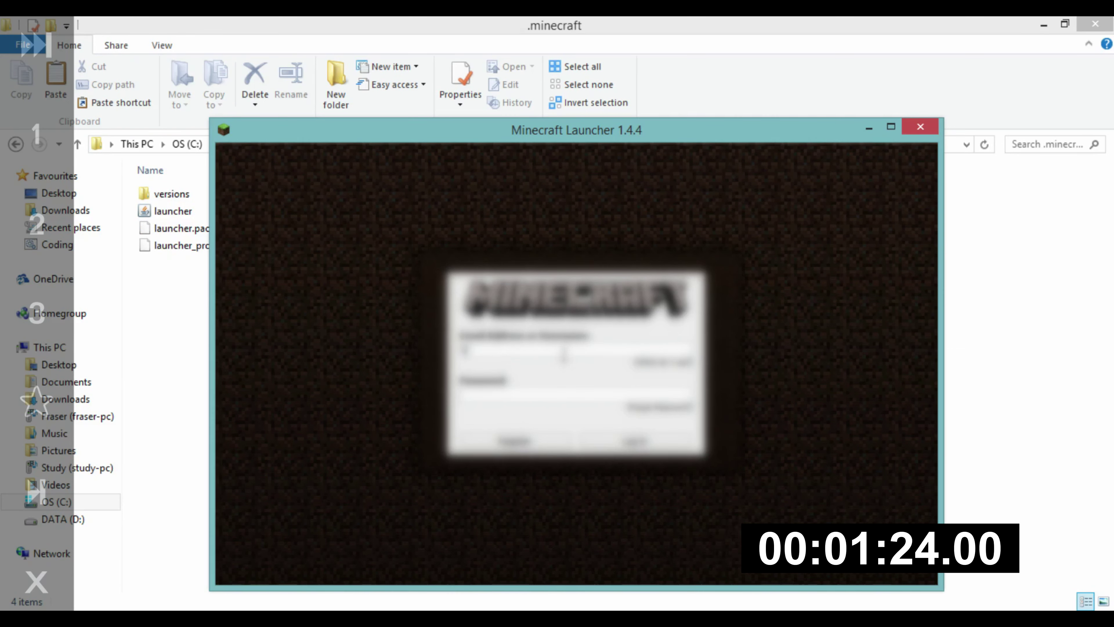
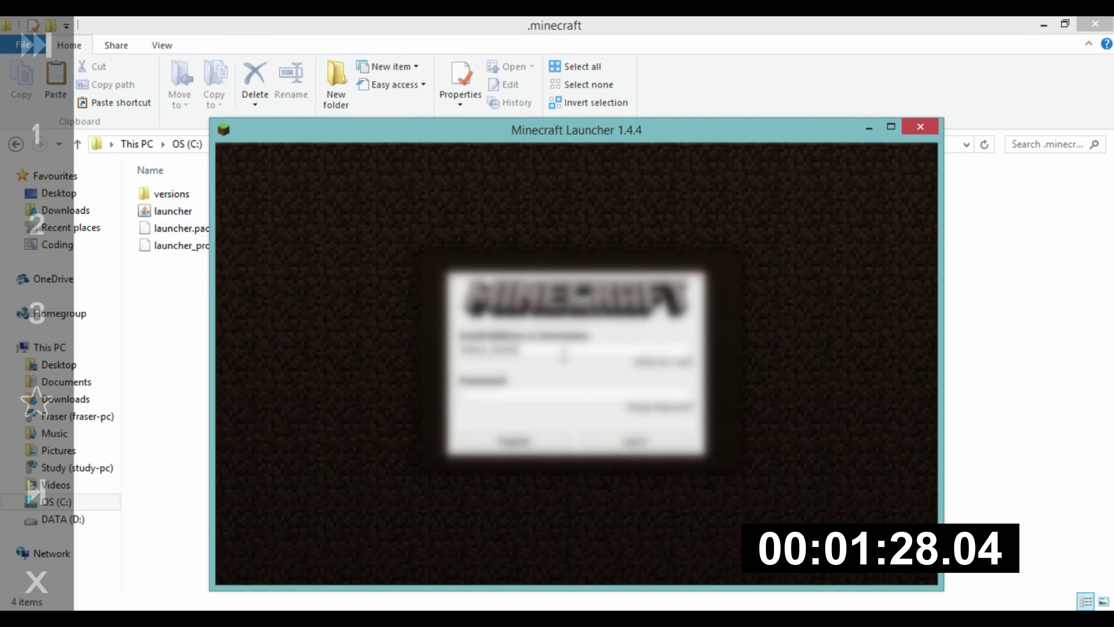
pyautogui.press('Tab')
pyautogui.press('Return')
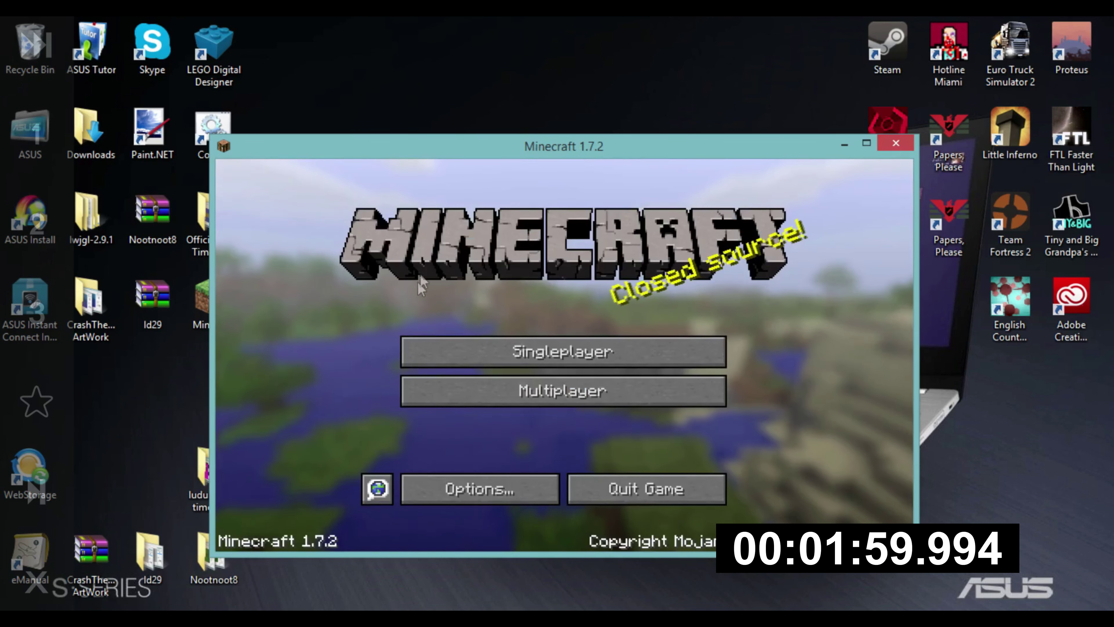
# Step: Quit Minecraft 1.7.2 and run forge-1.7.2-10.12.2.1121-installer from Downloads as a client install
pyautogui.click(588, 504)
pyautogui.moveTo(587, 508); pyautogui.dragTo(236, 610)
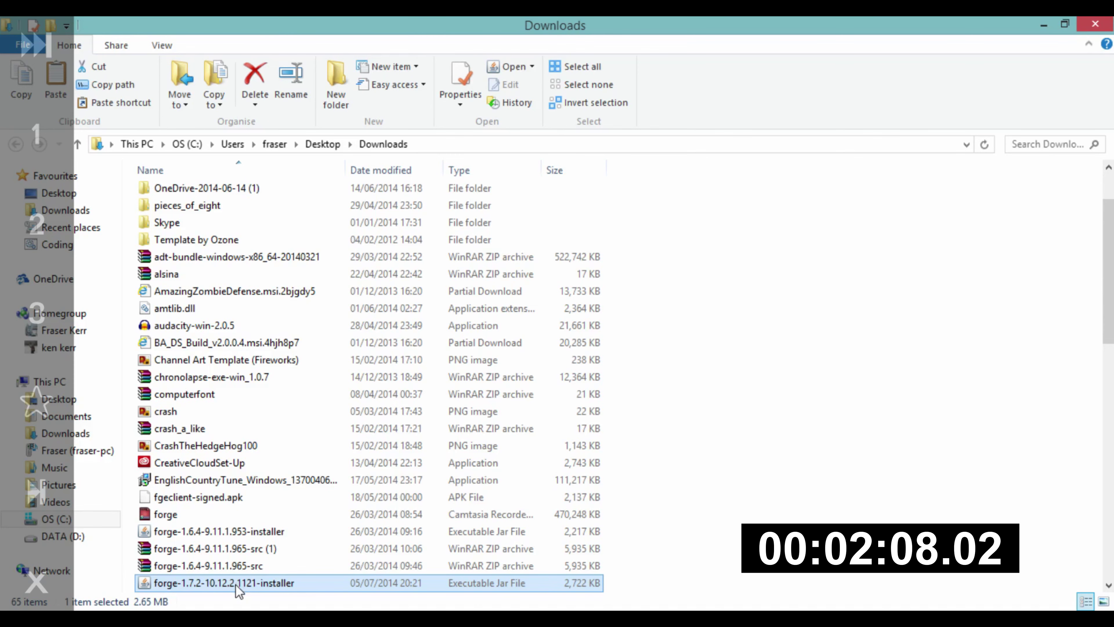
pyautogui.doubleClick(239, 584)
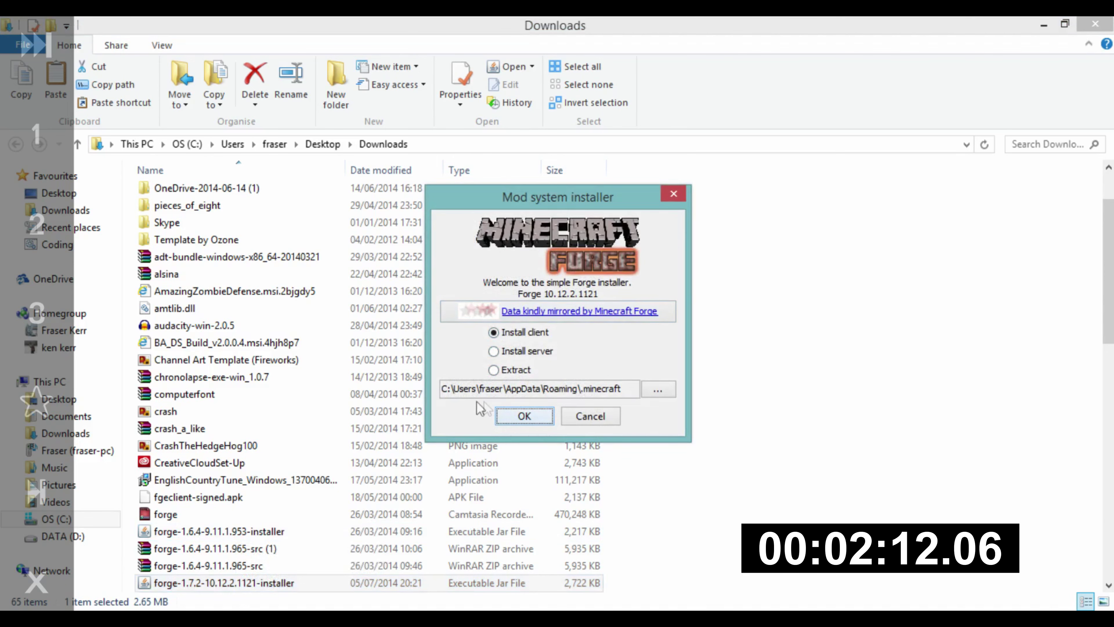
pyautogui.click(500, 415)
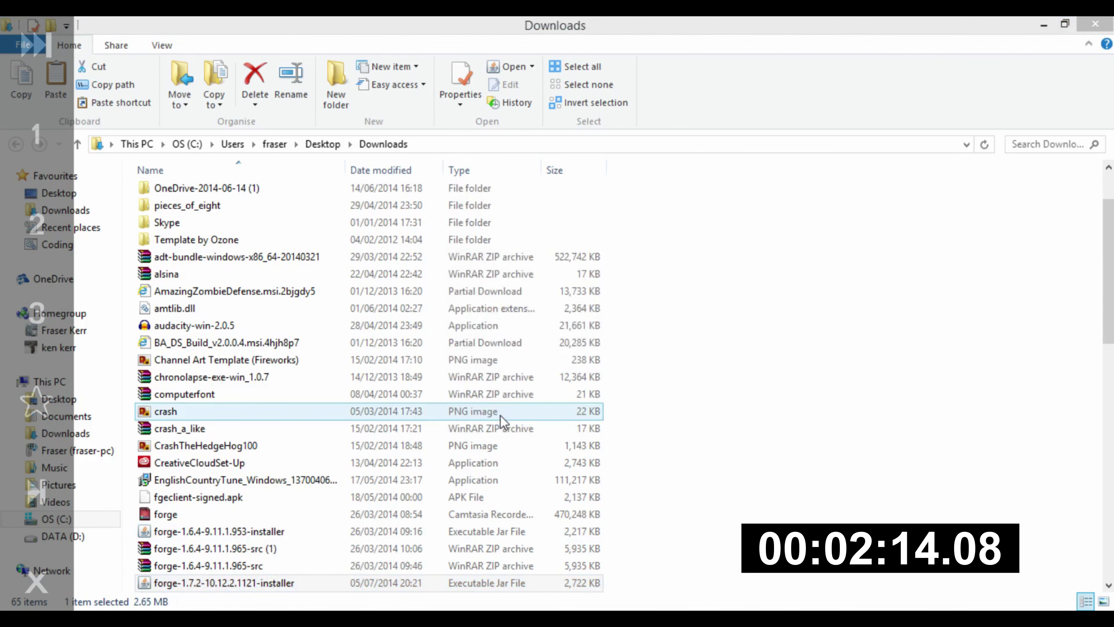